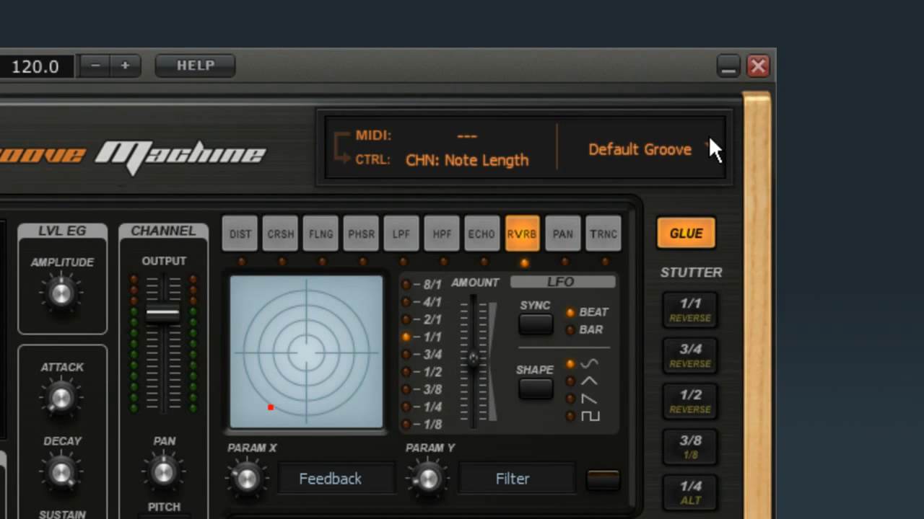
Step: Reset the groove and load the Syn - Funky Mutton 1 Dm part file into synth part 1
left_click(710, 147)
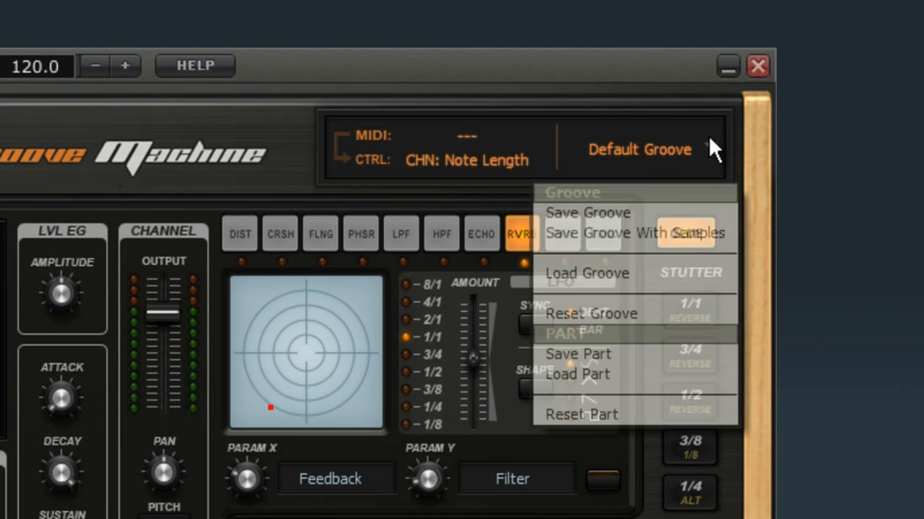
left_click(609, 315)
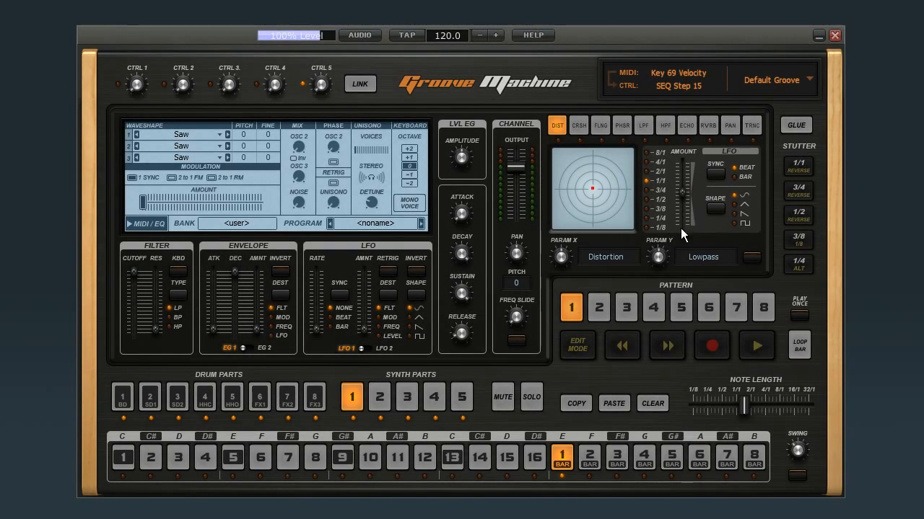
left_click(805, 74)
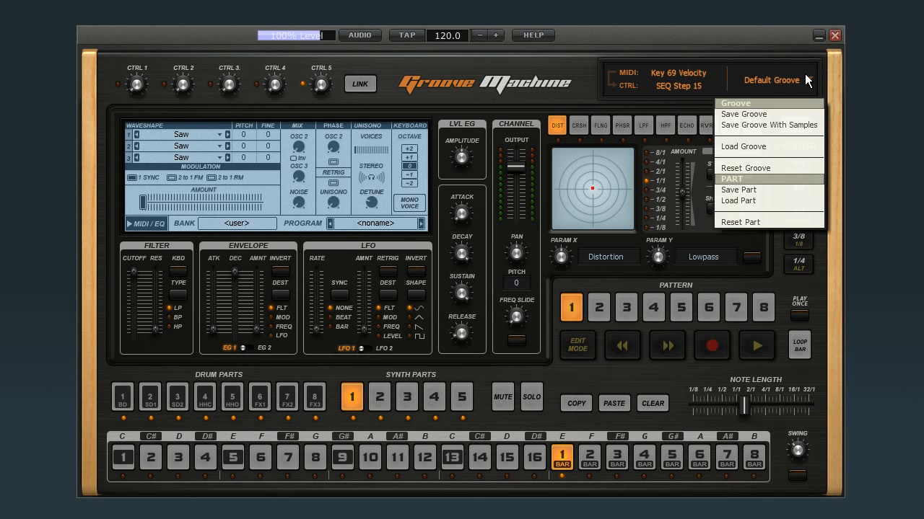
left_click(759, 204)
left_click_drag(524, 155, 534, 275)
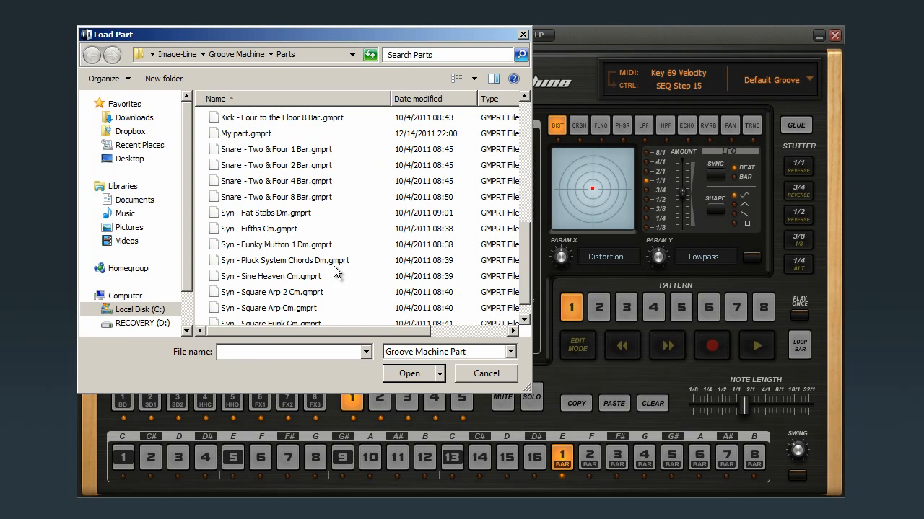
left_click(304, 245)
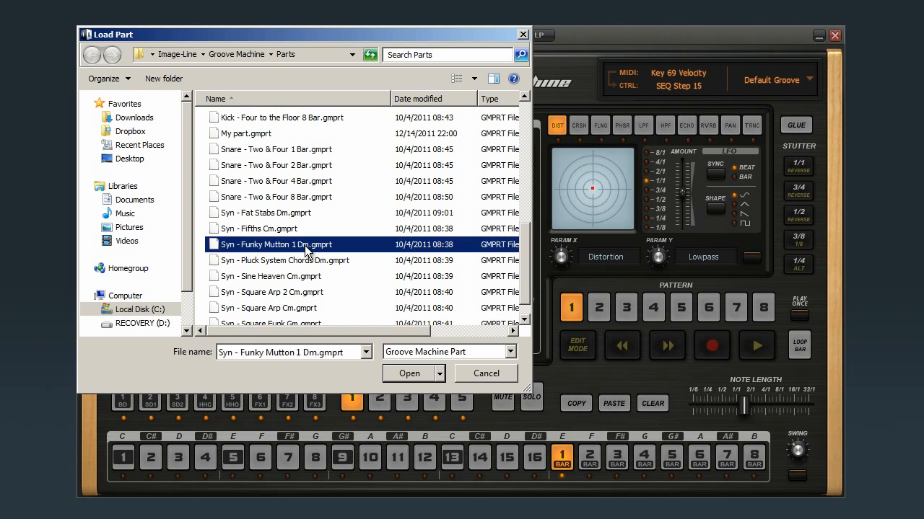
left_click(411, 373)
Step: Set the note length to about 1/4 and open the piano roll of synth part 1
left_click_drag(695, 399, 712, 408)
right_click(292, 455)
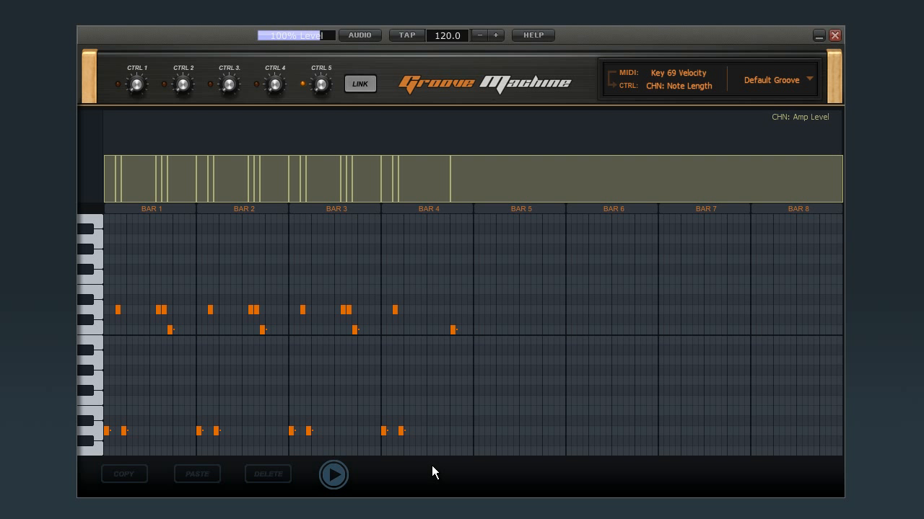
Step: Play and stop the loaded pattern, and audition its pitches on the piano-roll keyboard
left_click(335, 480)
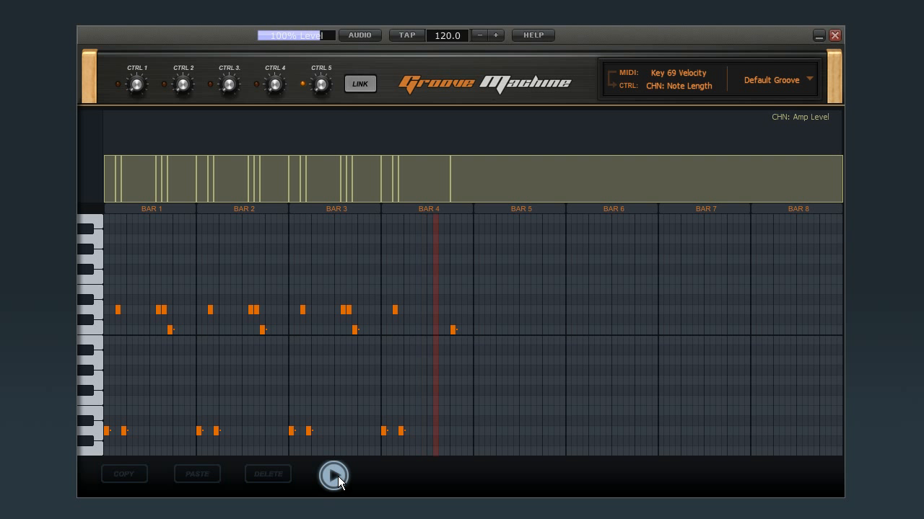
left_click(339, 480)
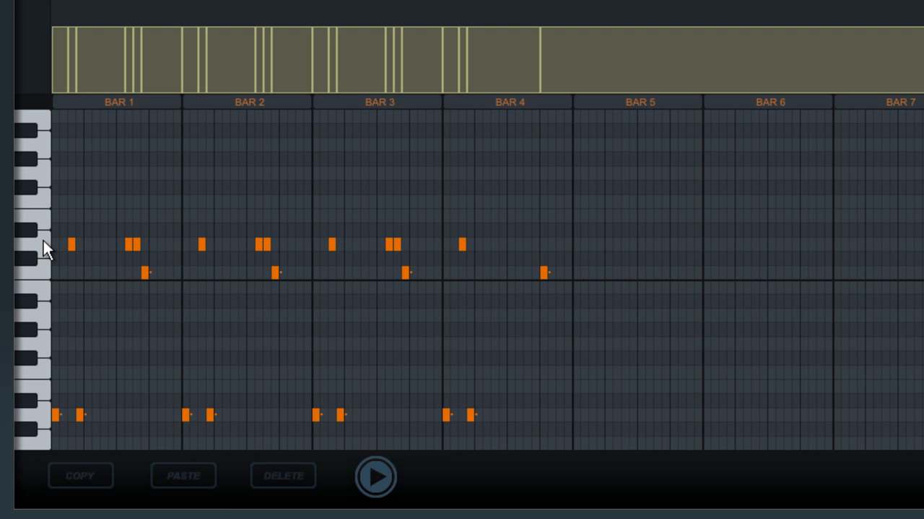
left_click_drag(44, 241, 36, 411)
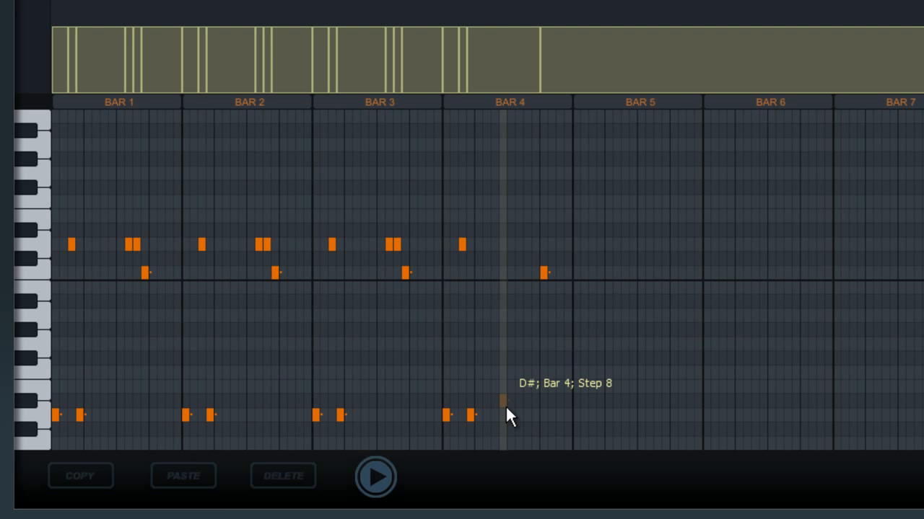
Step: Delete all notes in bars 1 to 4, and try adding and removing an A note at bar 2, step 1
left_click_drag(588, 468, 52, 194)
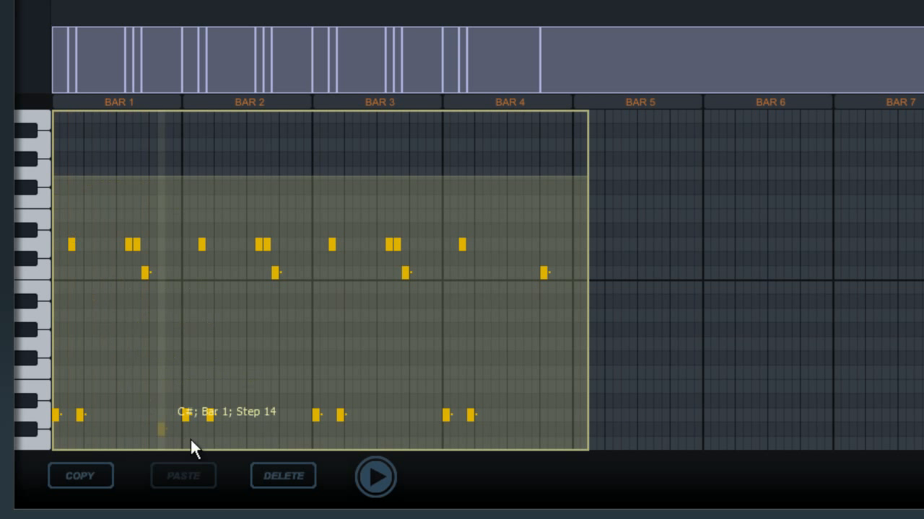
left_click(266, 469)
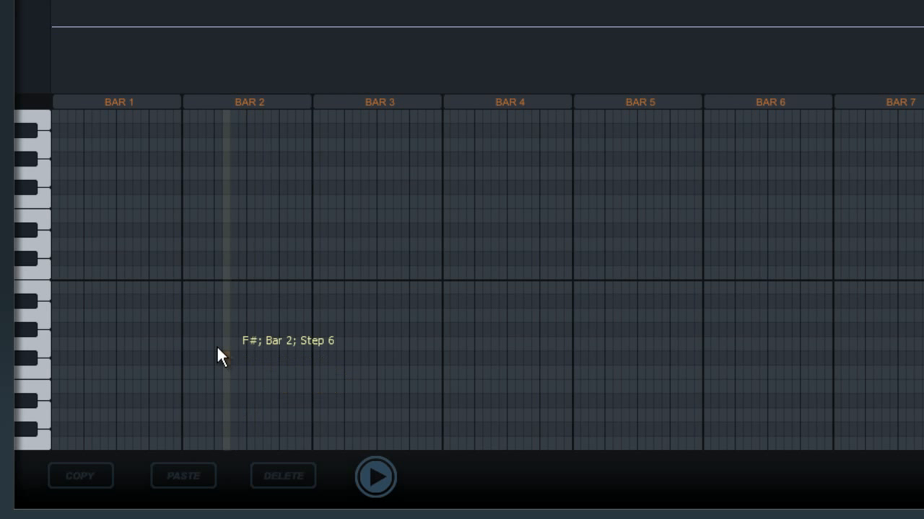
left_click(186, 314)
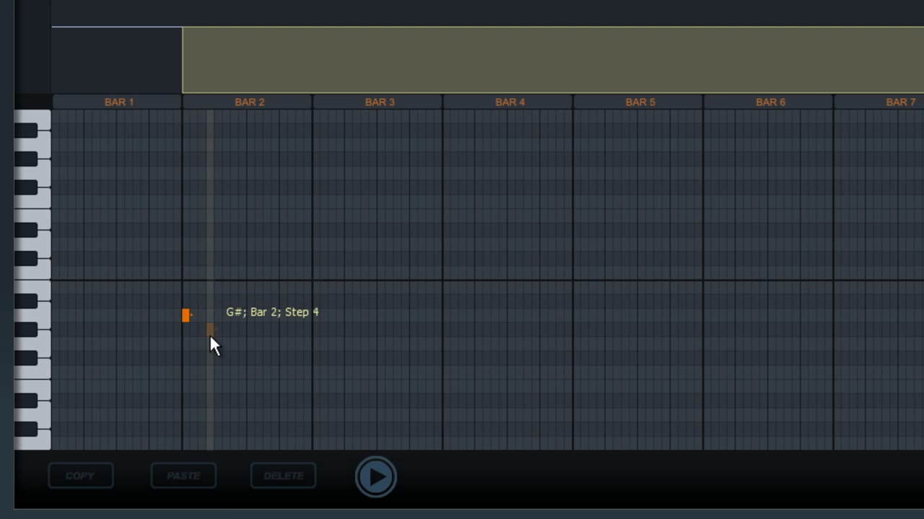
left_click(186, 316)
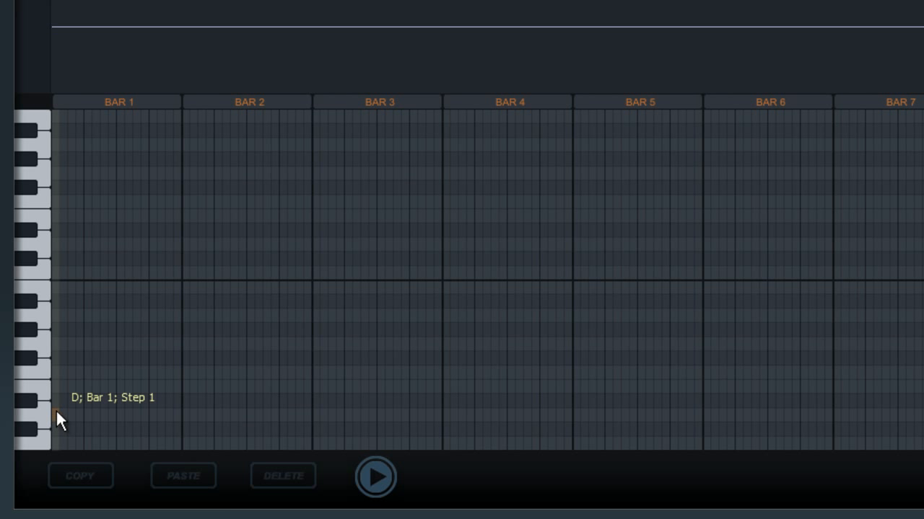
Step: Paint a gapped rhythm of D notes across bars 1 and 2 and play it back
mouse_move(59, 415)
left_mouse_down()
mouse_move(247, 415)
mouse_move(256, 433)
mouse_move(289, 437)
mouse_move(283, 430)
left_mouse_up()
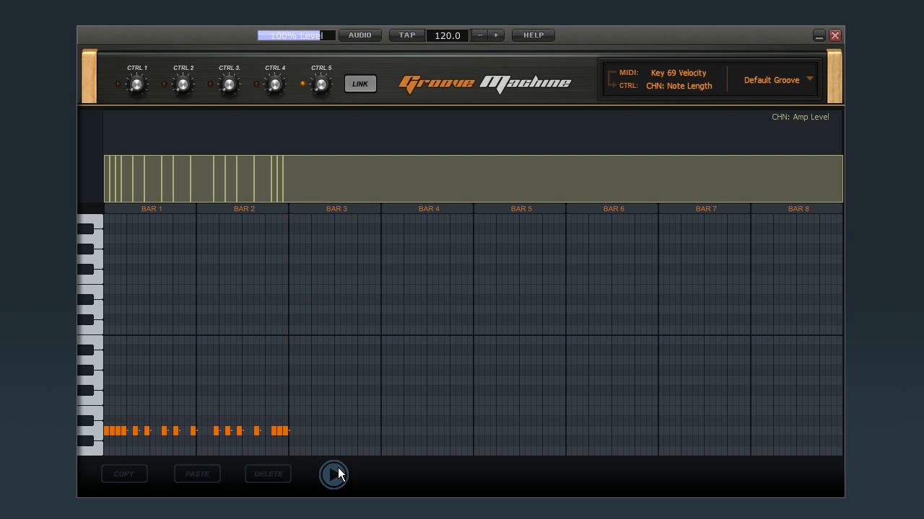
left_click(334, 474)
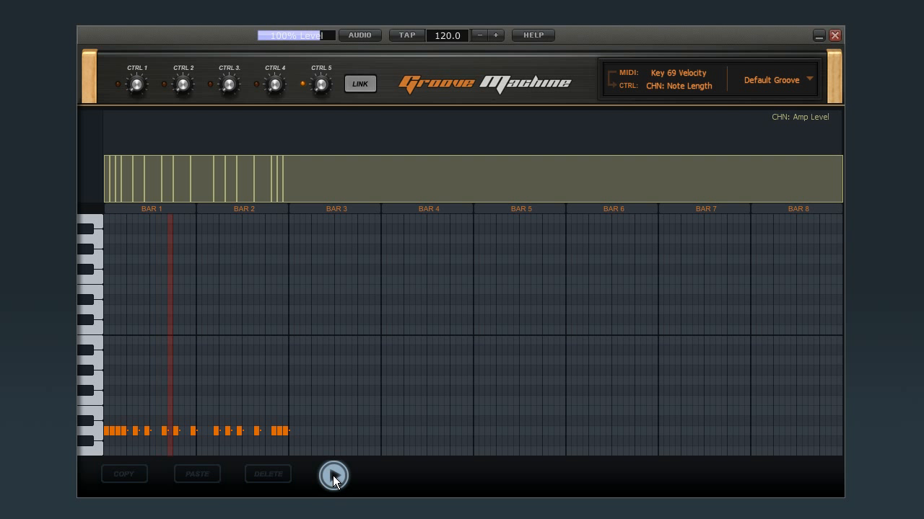
left_click(334, 476)
Step: Return to the main view and use Edit Mode to work on the notes of step 8, leaving Edit Mode when done
left_click(408, 74)
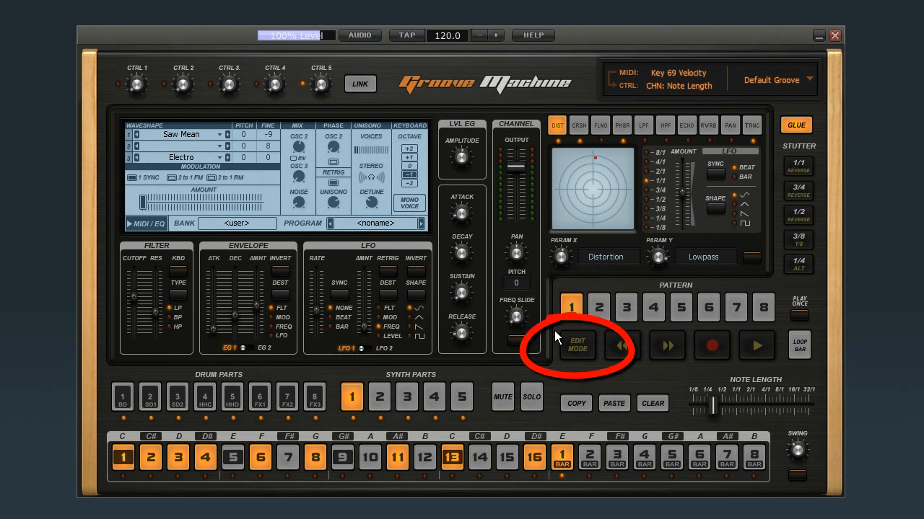
left_click(584, 345)
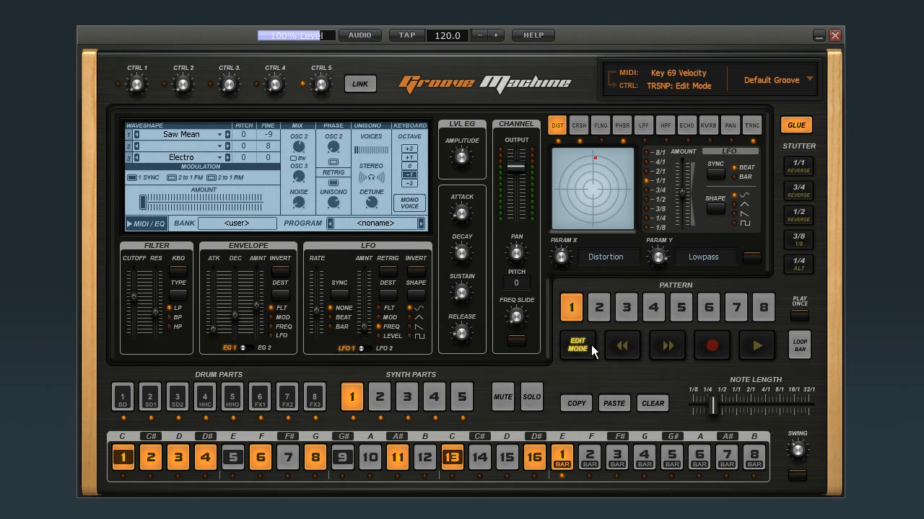
left_click(315, 458)
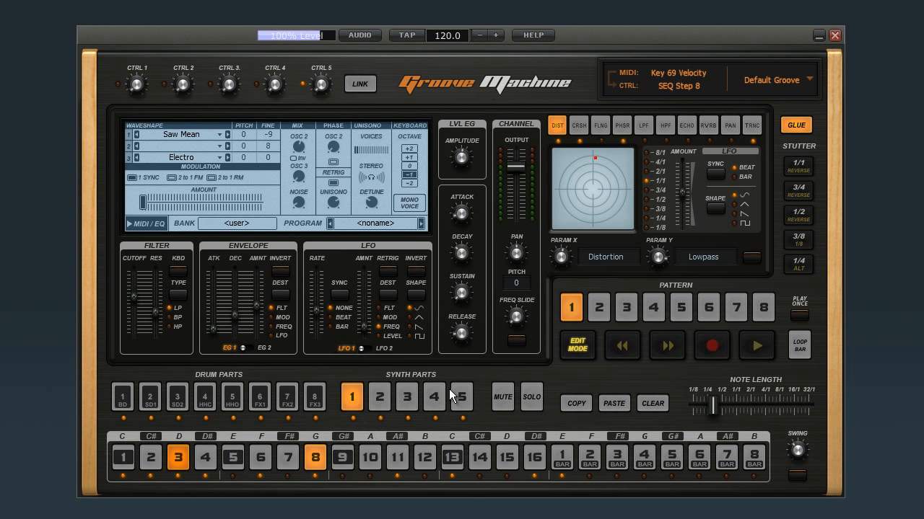
left_click(569, 343)
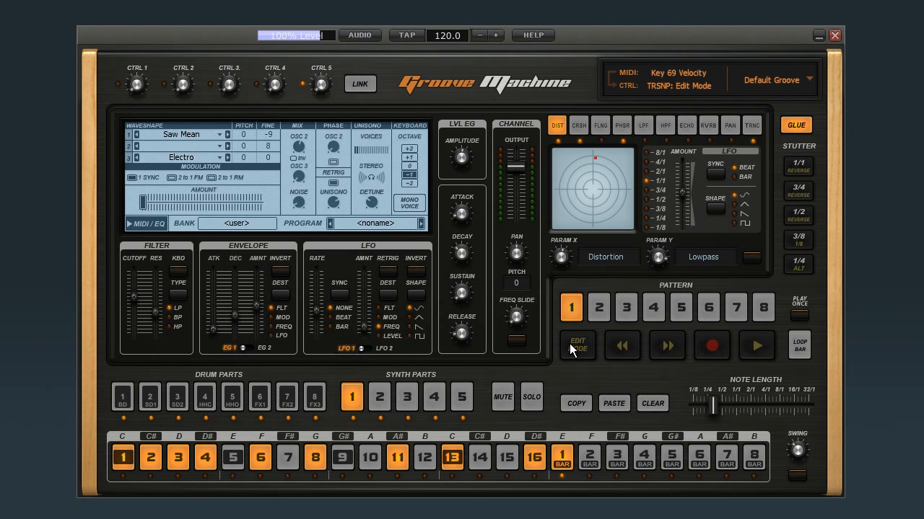
Step: Reopen the piano roll and delete all notes in bars 1 and 2
right_click(427, 452)
left_click_drag(413, 459, 108, 426)
left_click(256, 474)
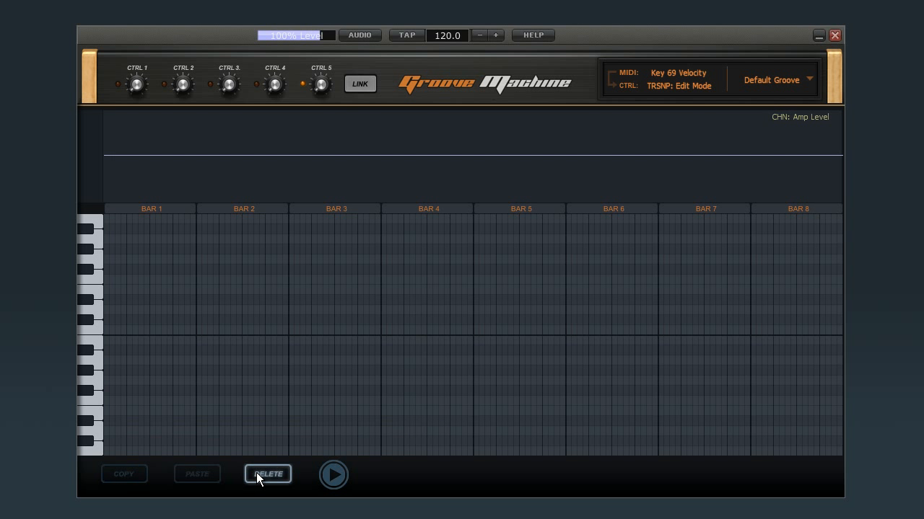
Step: Fill all 16 steps of bar 1 with D notes and return to the main view
left_click_drag(108, 432, 191, 427)
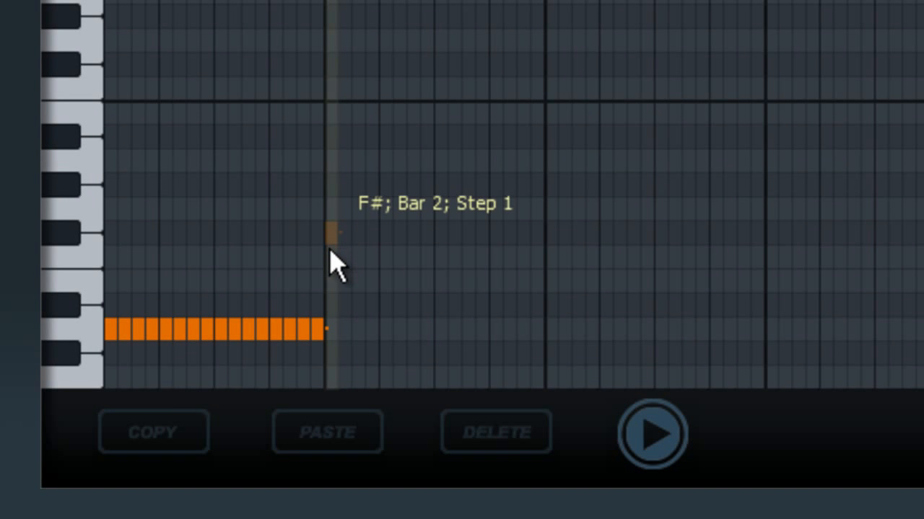
left_click(322, 259)
left_click(316, 161)
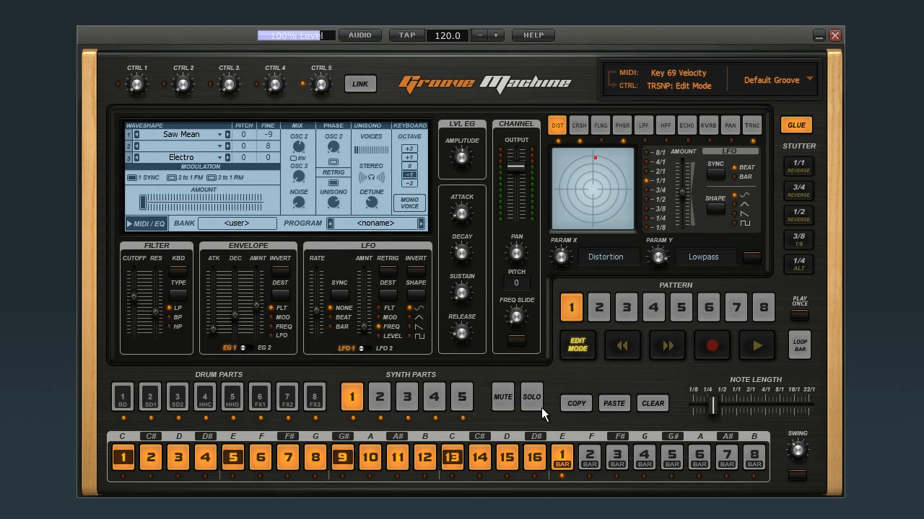
Step: Build a D, F and A chord on step 16 in Edit Mode
left_click(533, 462)
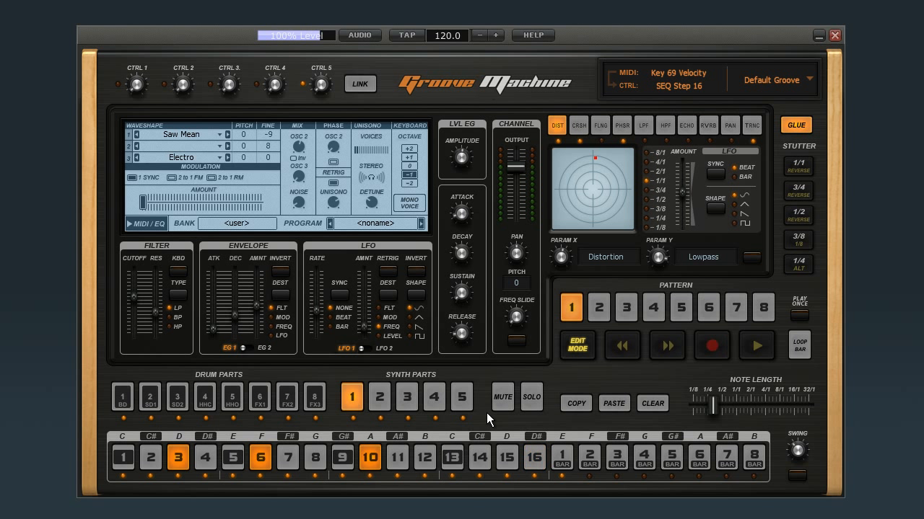
left_click(577, 345)
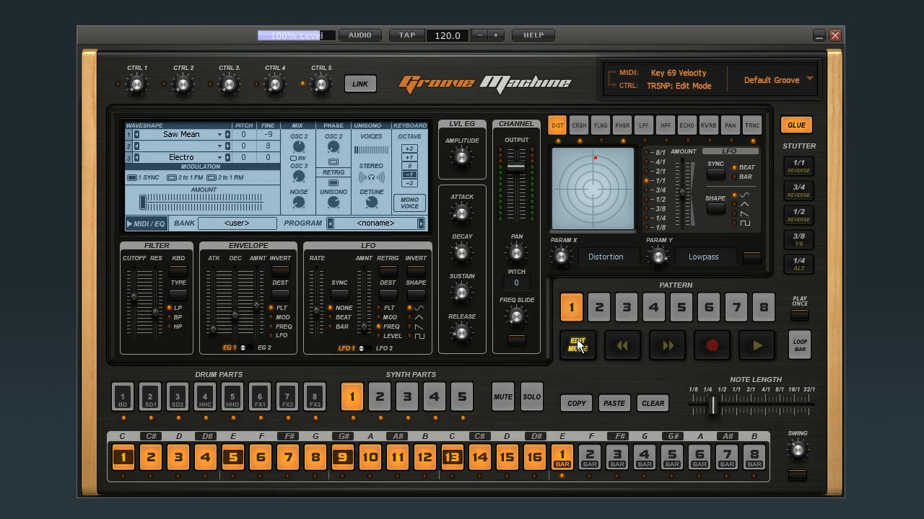
Step: Add the higher D and E to step 9 in Edit Mode, and delete that step's G# note in the piano roll
left_click(334, 457)
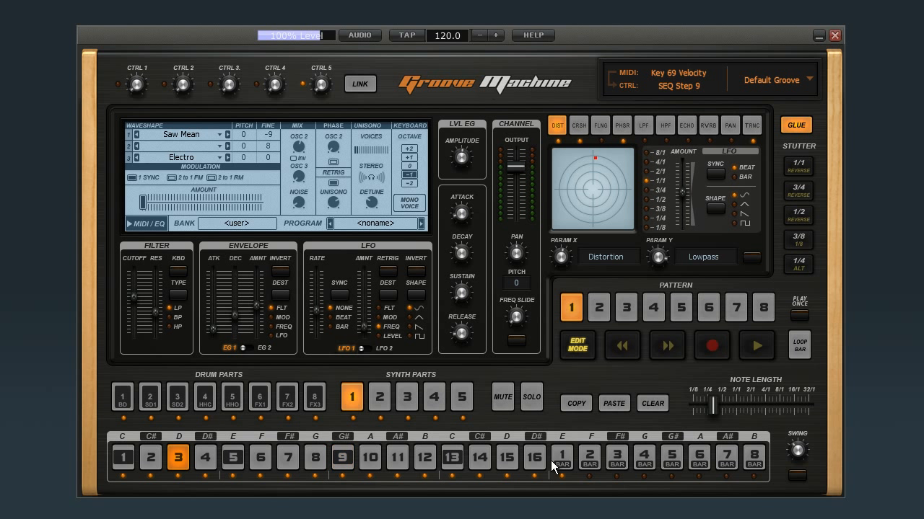
left_click(511, 457)
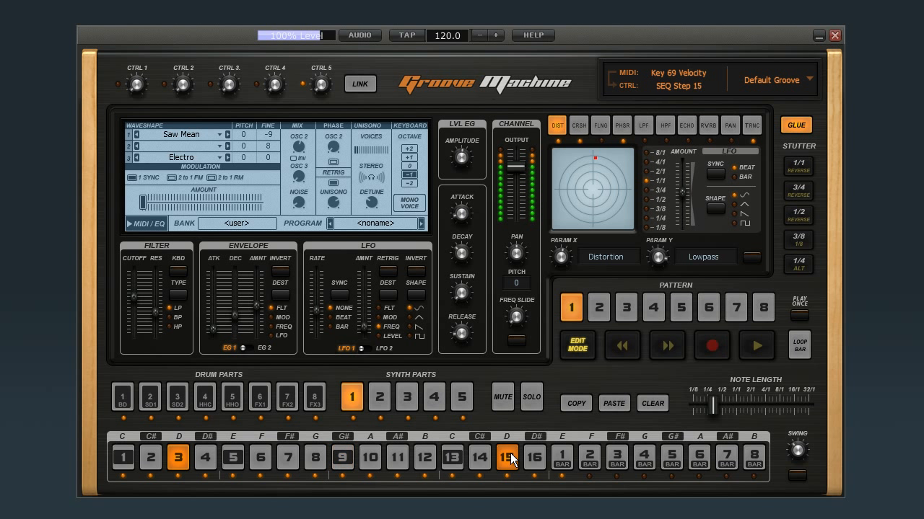
left_click(562, 455)
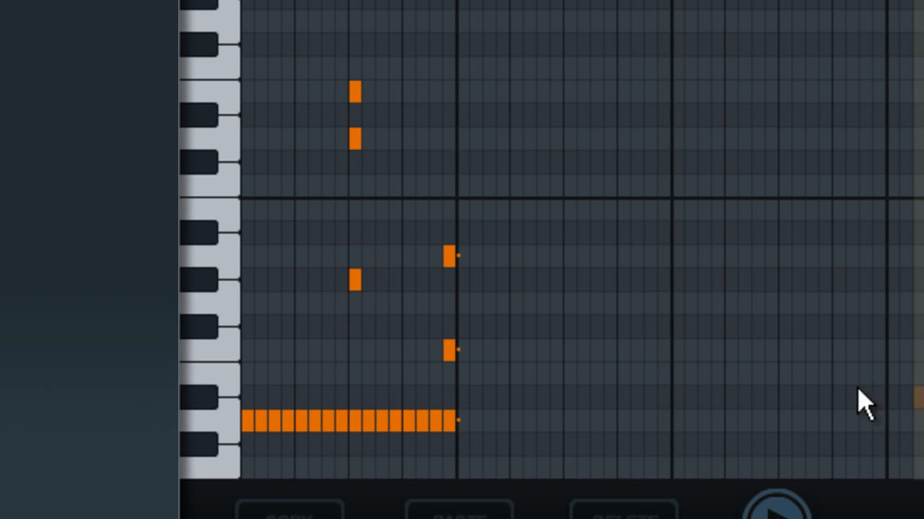
left_click(358, 282)
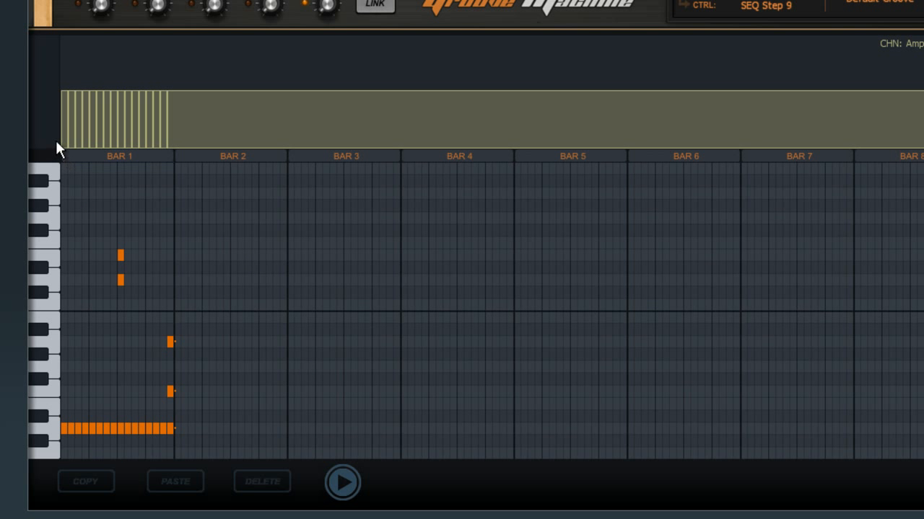
Step: Adjust the Amp Level in bar 1, draw a rising, falling and rising Filter Resonance curve across its steps, and play it back
left_click_drag(63, 128, 70, 44)
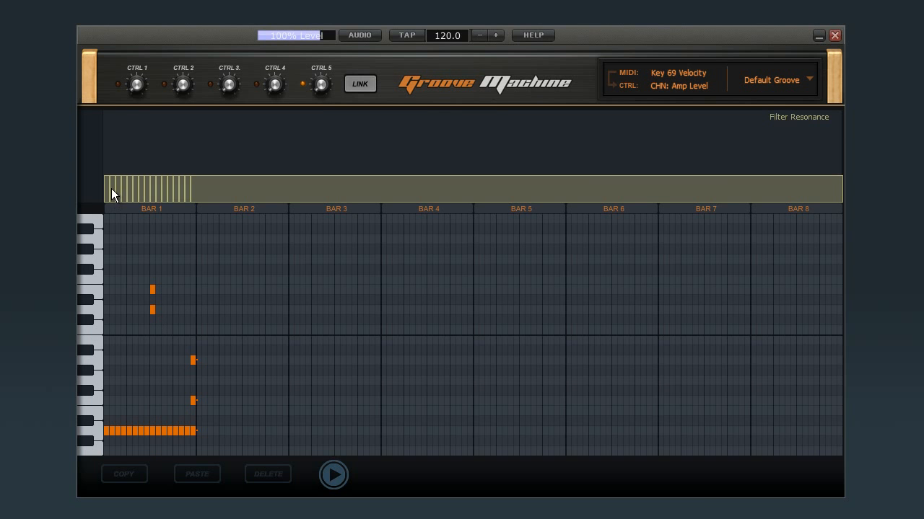
mouse_move(105, 172)
left_mouse_down()
mouse_move(136, 115)
mouse_move(180, 207)
mouse_move(195, 106)
left_mouse_up()
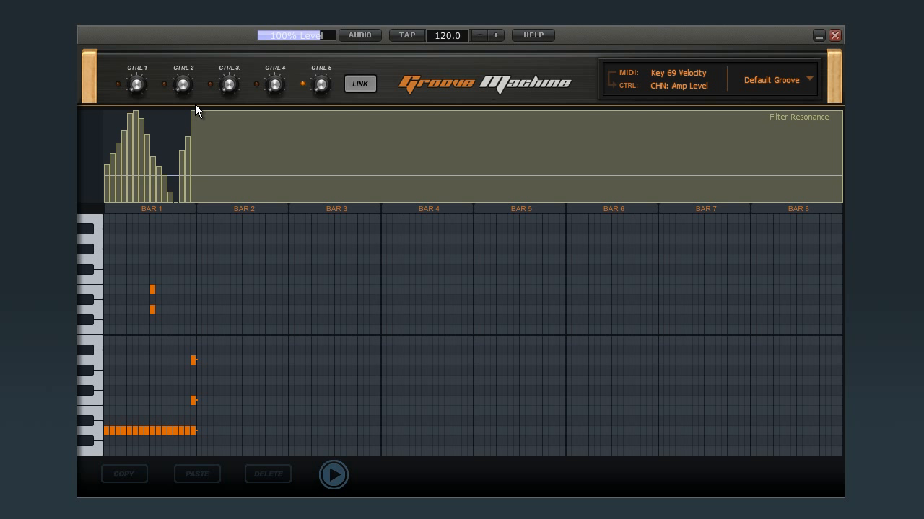
left_click(336, 479)
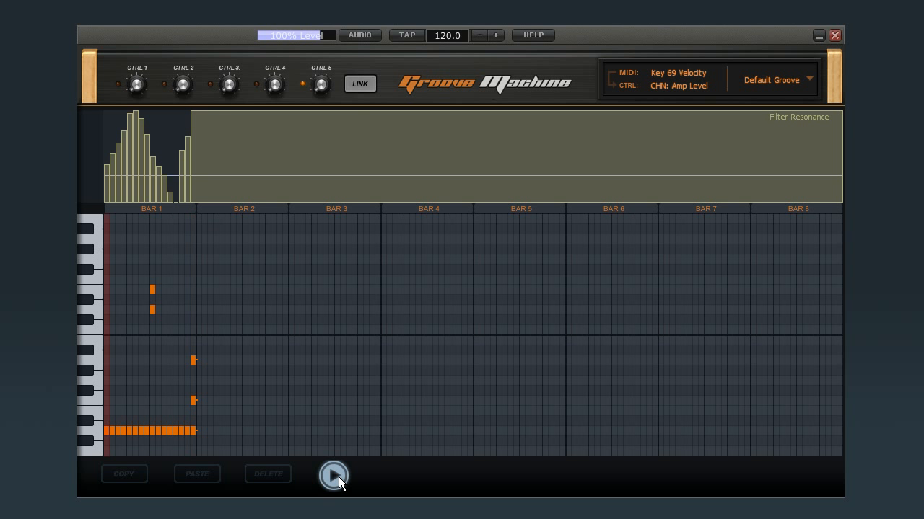
left_click(337, 477)
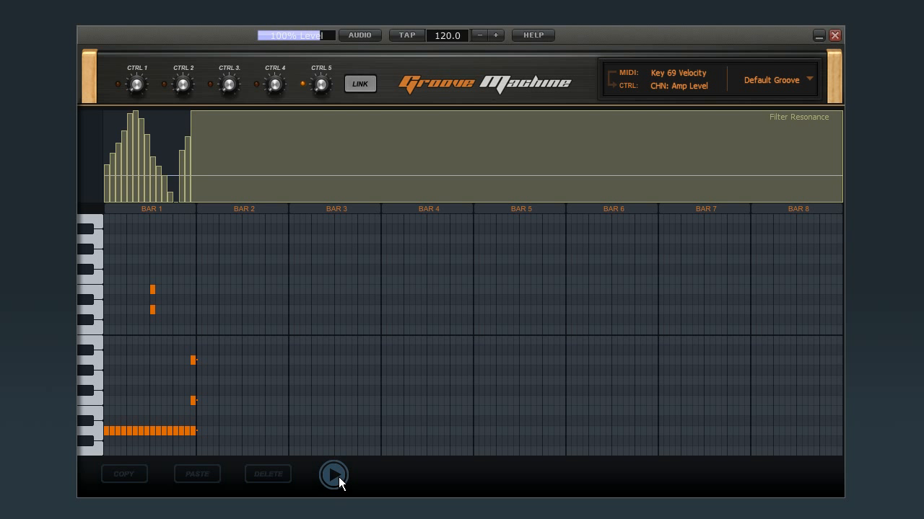
Step: Copy bar 1 with its notes and Filter Resonance automation, and paste it into bars 2, 3 and 4
left_click(164, 207)
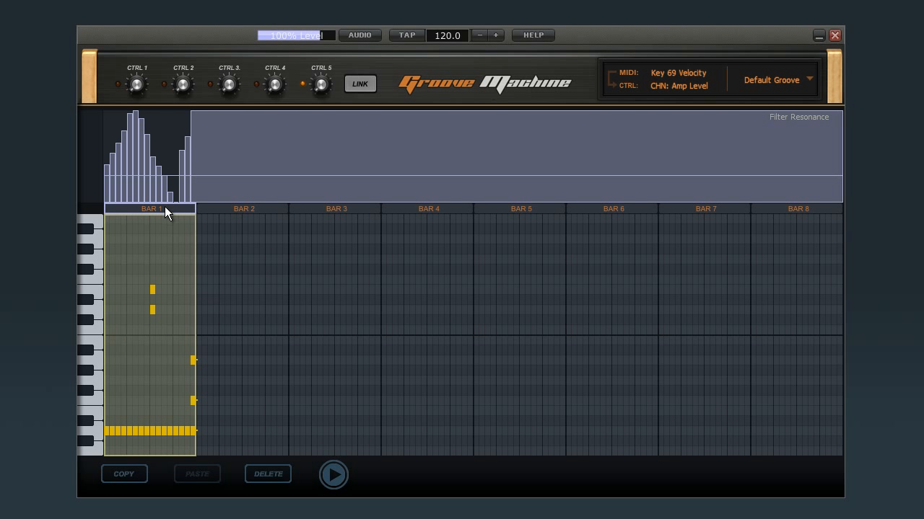
left_click(136, 479)
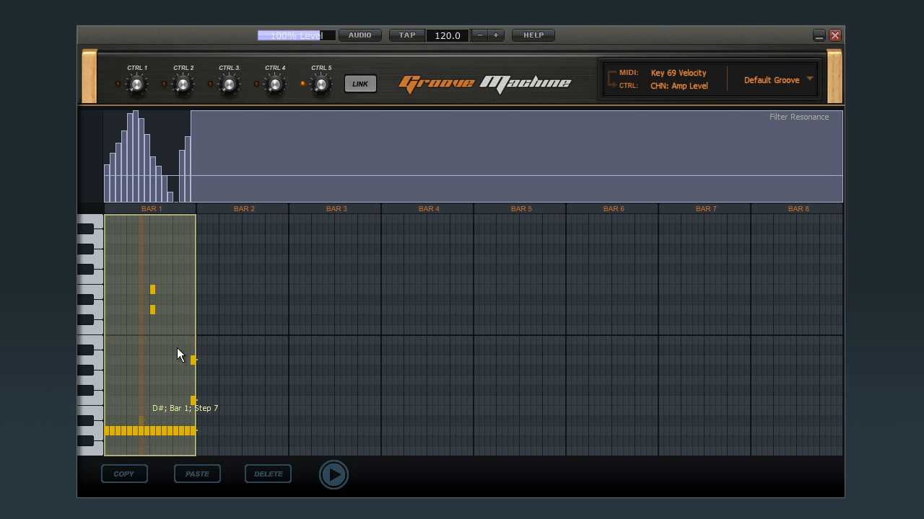
left_click(207, 208)
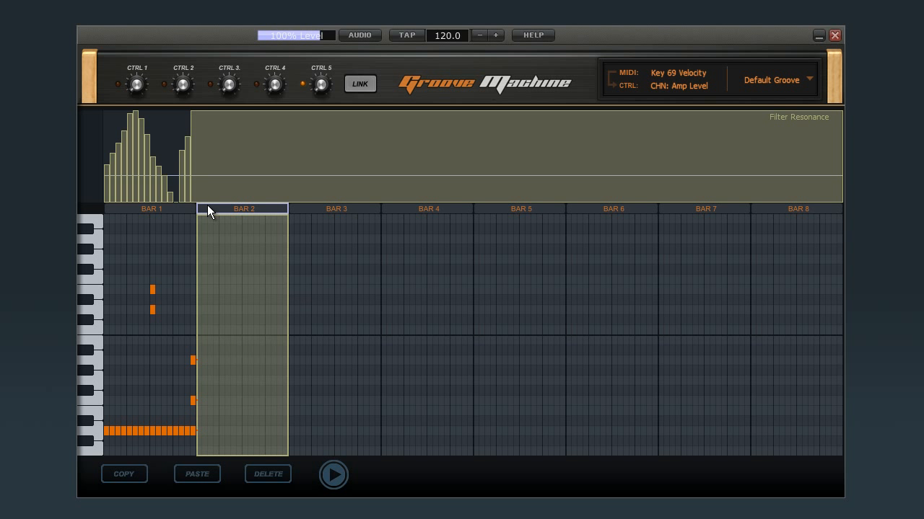
left_click(201, 474)
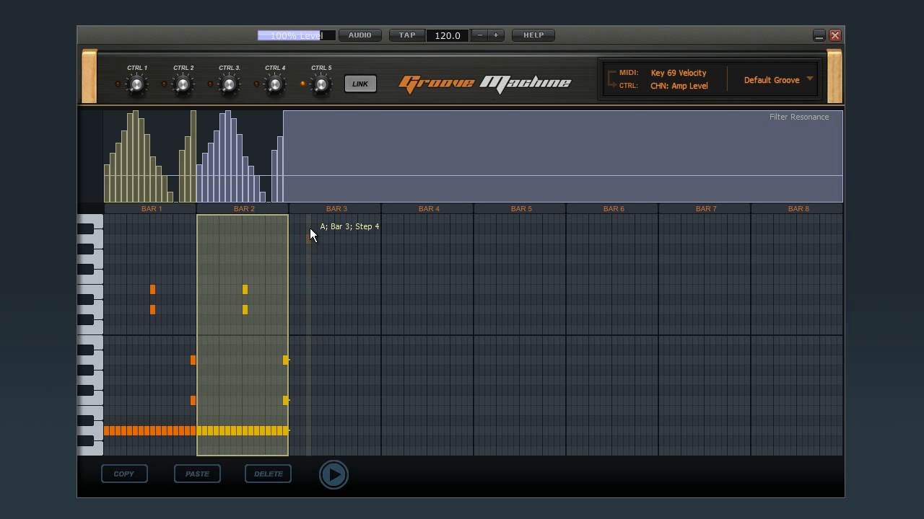
left_click(307, 208)
left_click(210, 469)
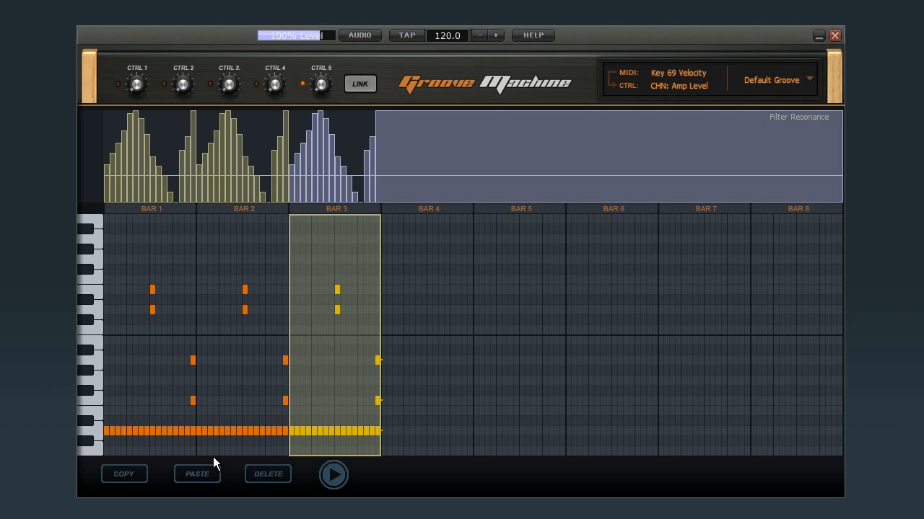
left_click(389, 209)
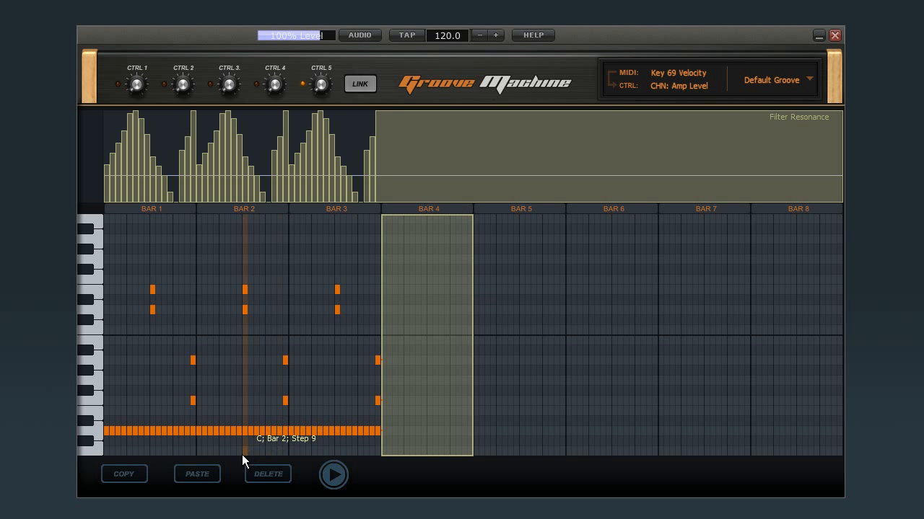
left_click(211, 474)
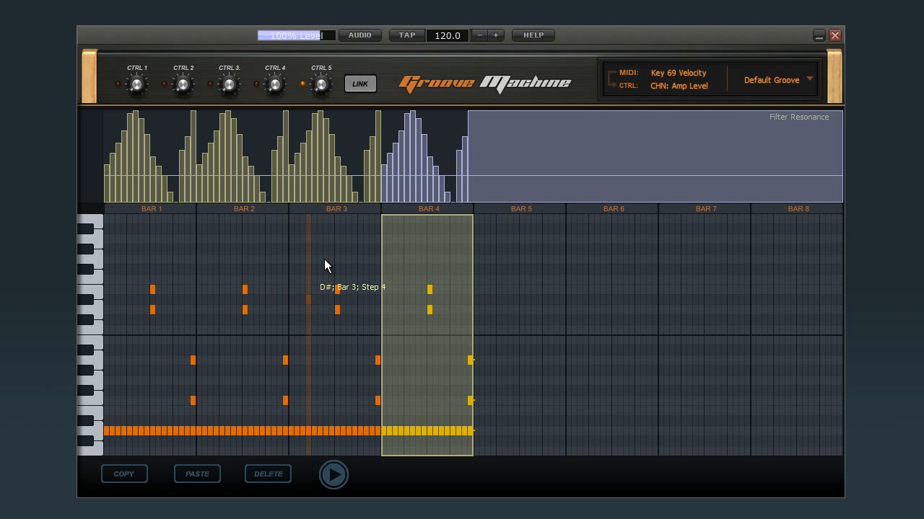
Step: Increase the synth part's Note Length in the main view, check the extended notes in the piano roll, and return
left_click(398, 82)
left_click_drag(722, 406, 847, 390)
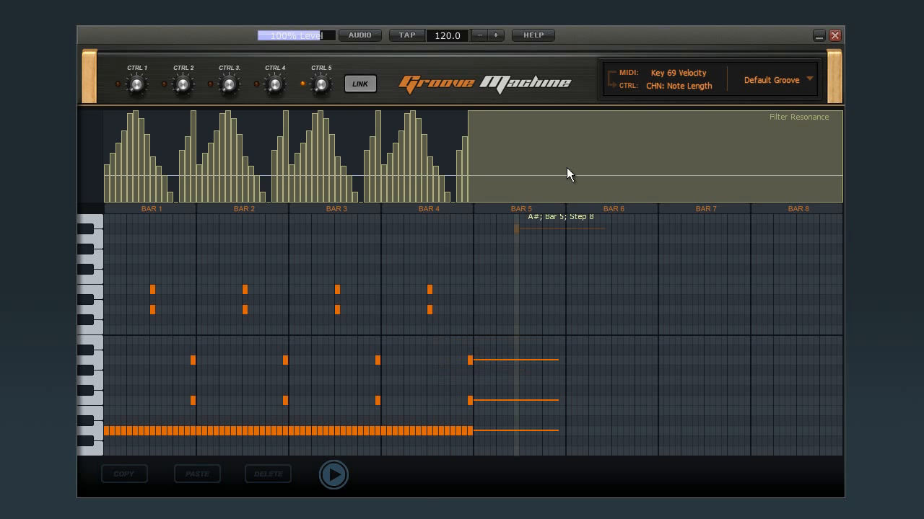
left_click(806, 77)
Step: Load the Drumnbass NUC groove, select drum part 2 (SD1), and open the drum piano roll
left_click(798, 82)
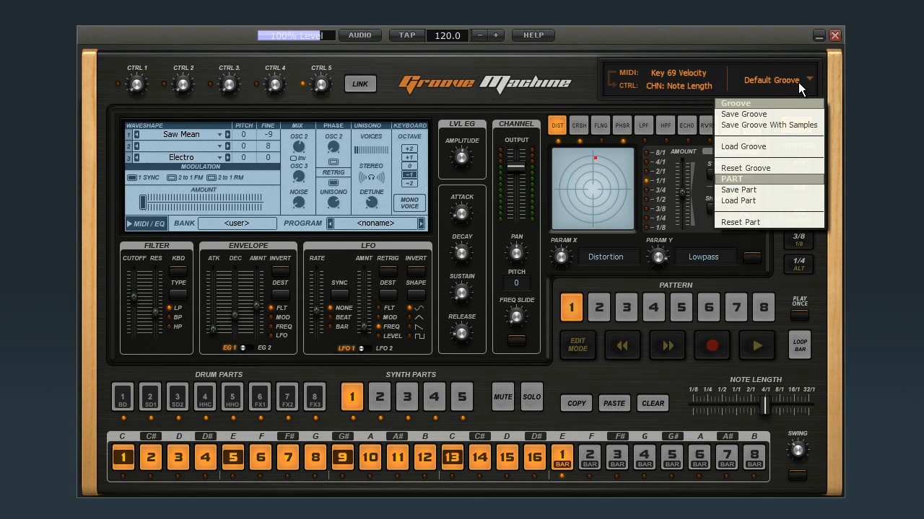
left_click(761, 144)
left_click(238, 263)
double_click(238, 262)
left_click(148, 393)
right_click(211, 455)
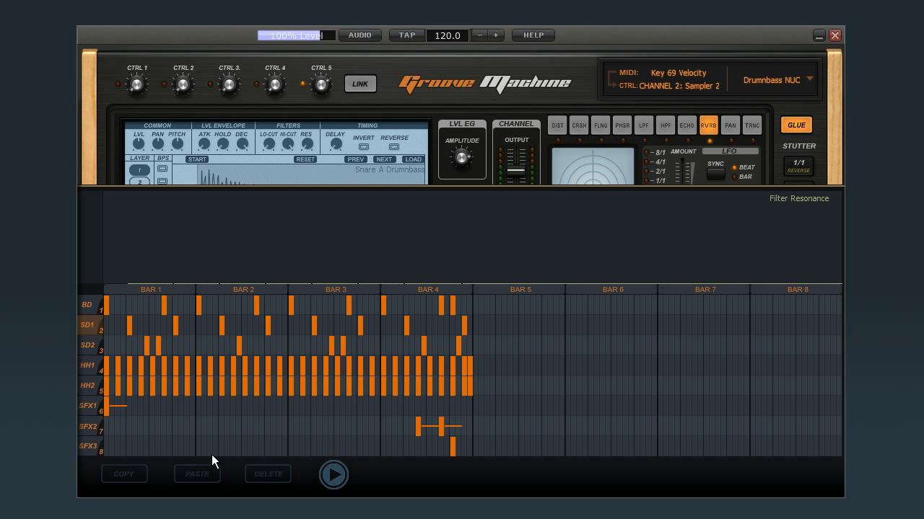